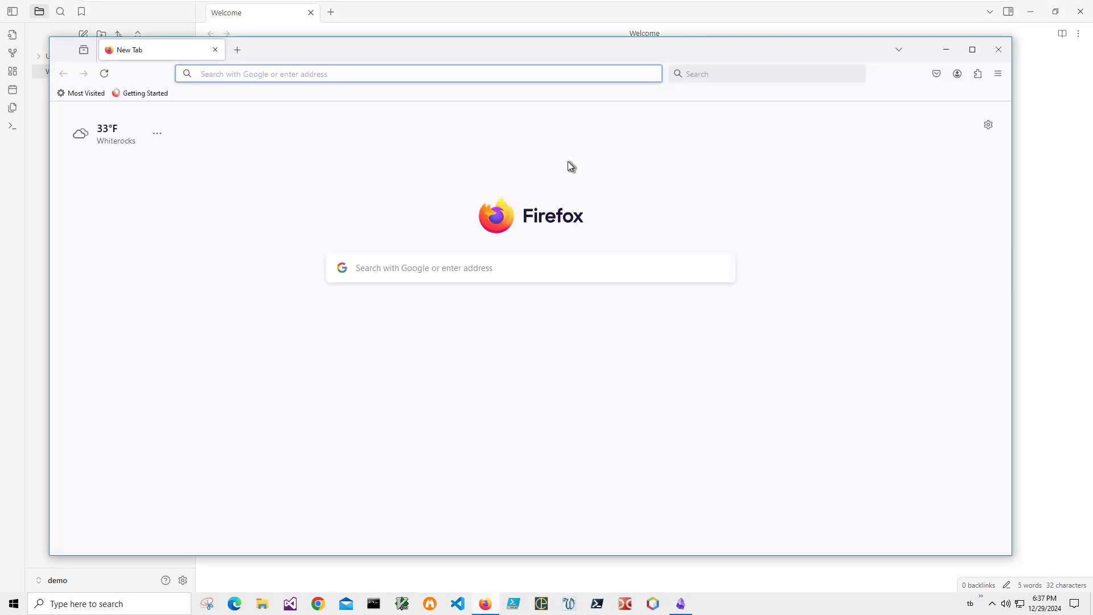
Review the Firefox browsing history for the last 7 days, this month and November, and close Firefox.
key(ctrl+h)
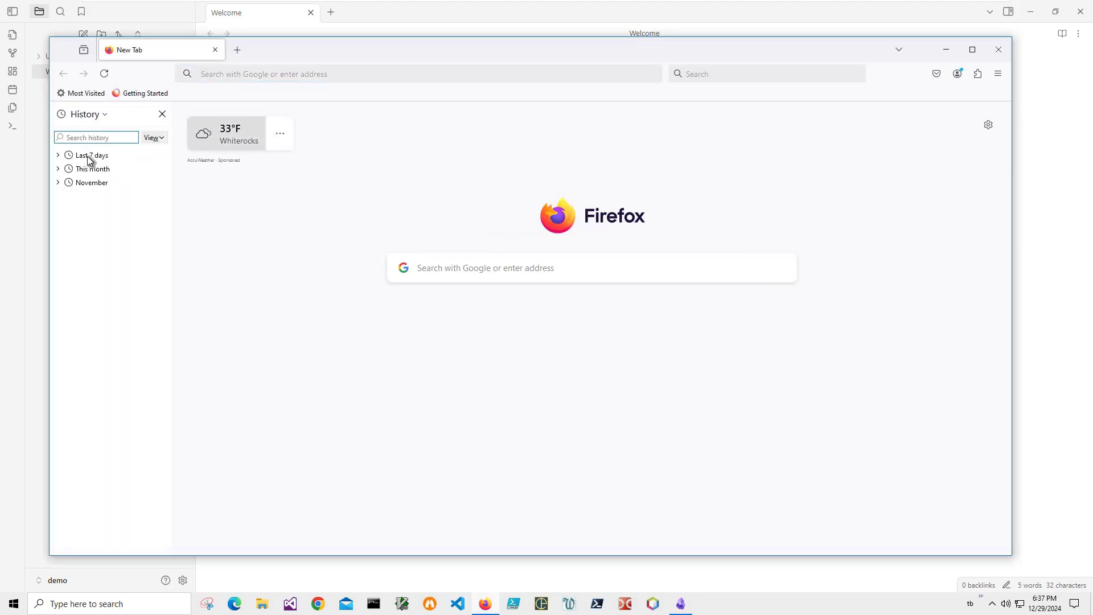
click(58, 155)
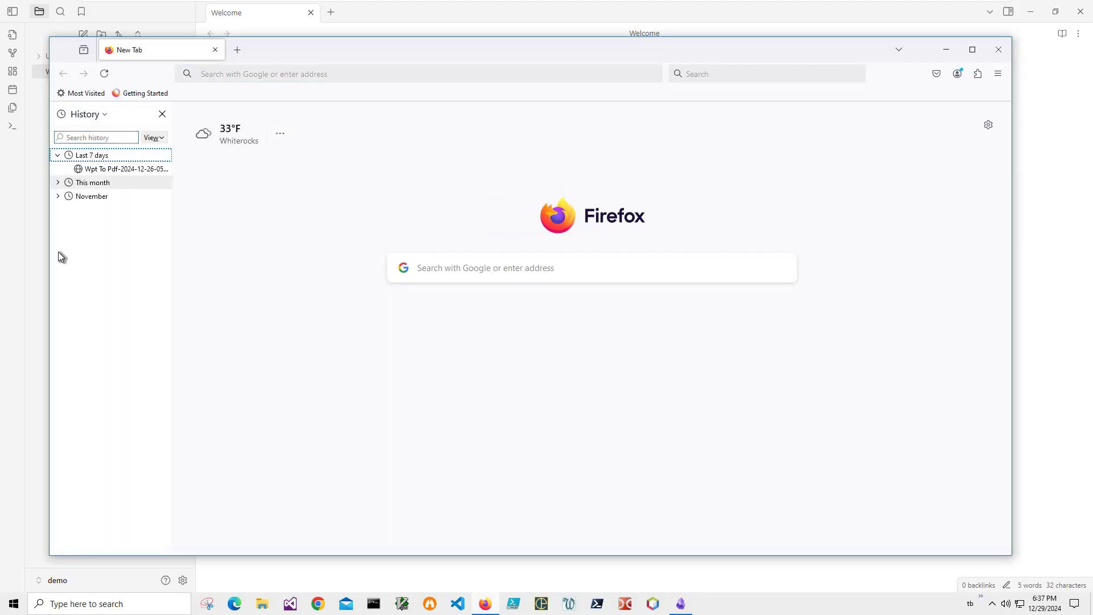
click(57, 183)
click(59, 254)
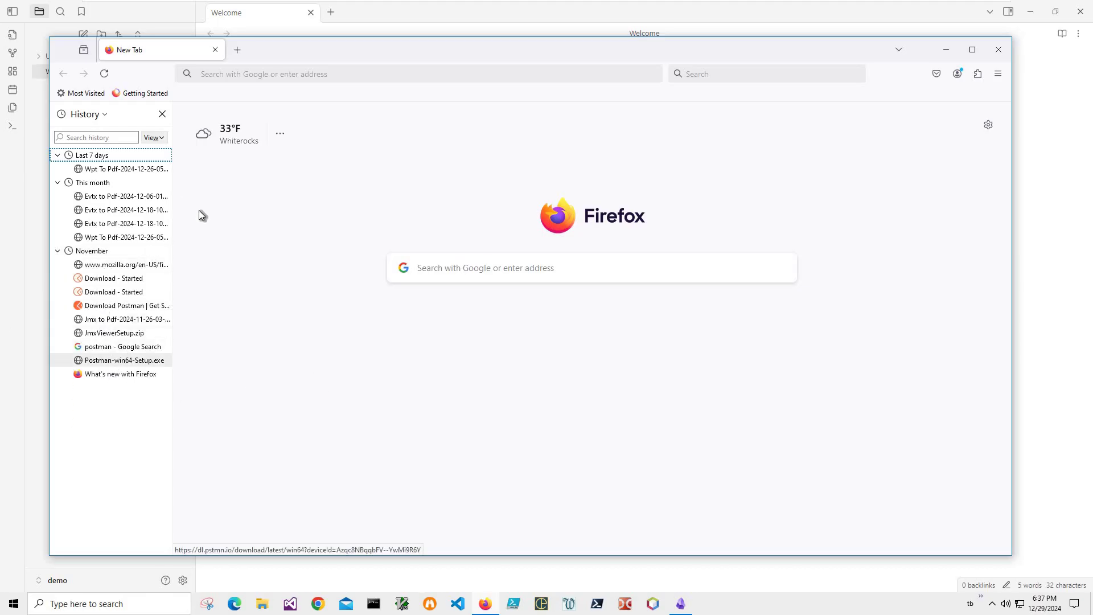
click(999, 49)
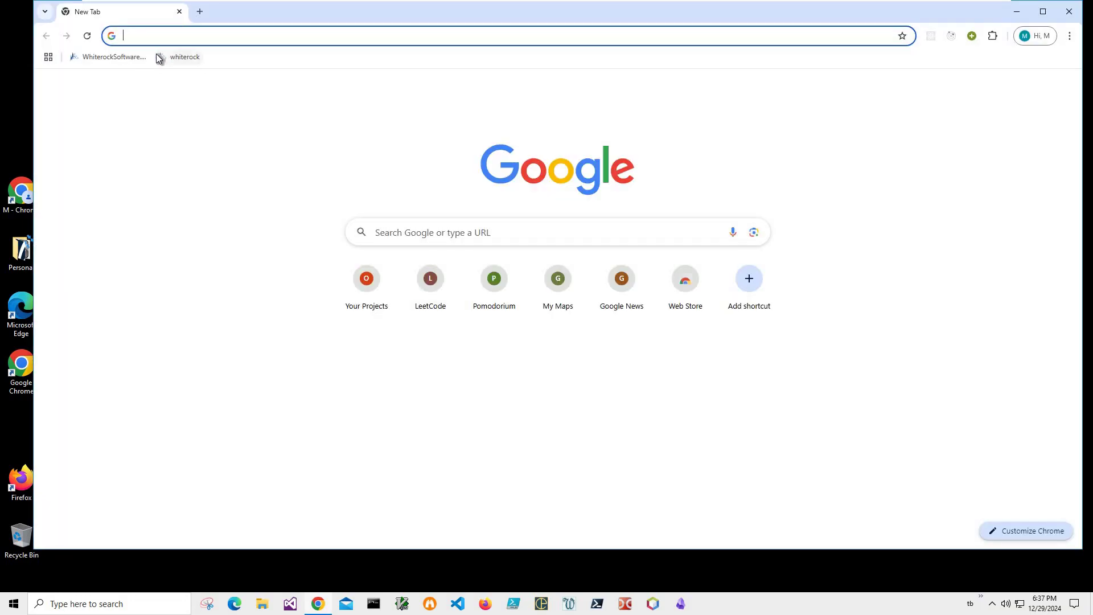
Open the bookmarked whiterock software site in Chrome, search it for "obsidian", and open the convert to obsidian file guide.
click(159, 57)
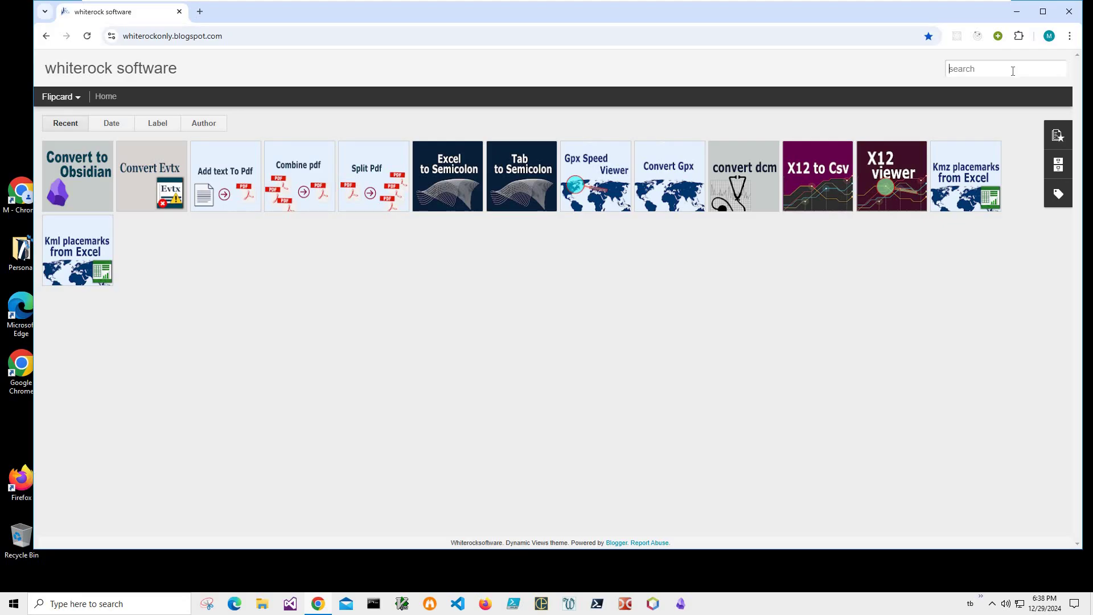
click(1013, 70)
text(obsidia)
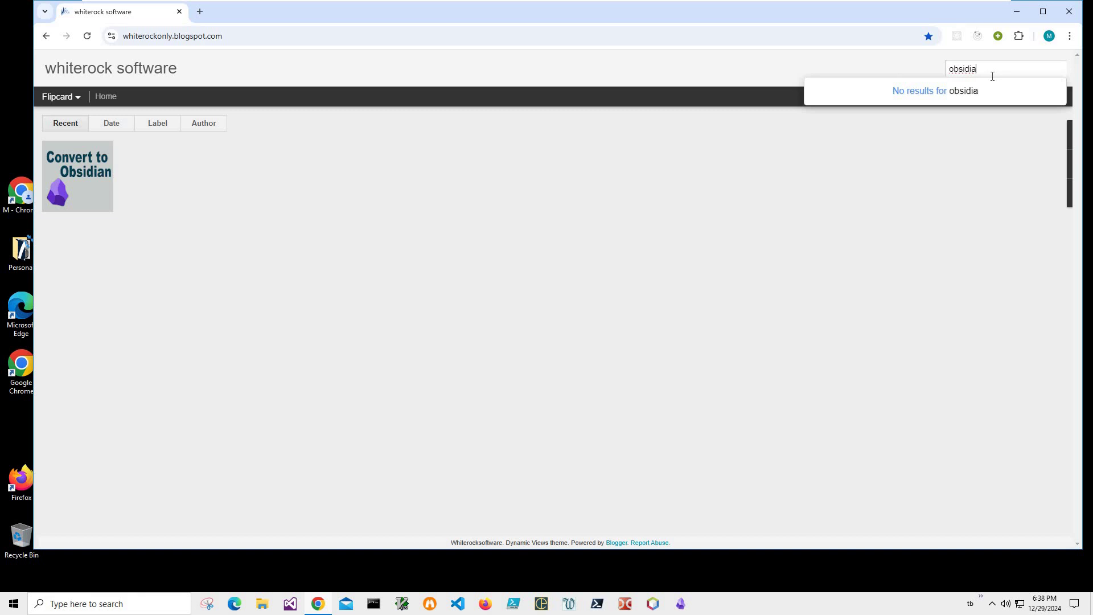
text(n)
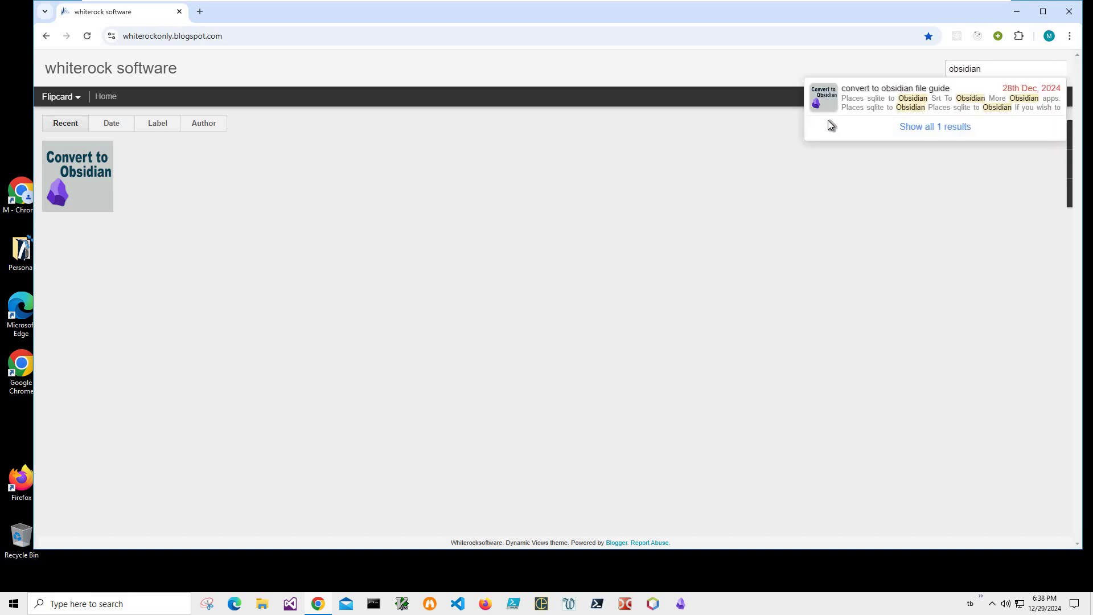
click(821, 116)
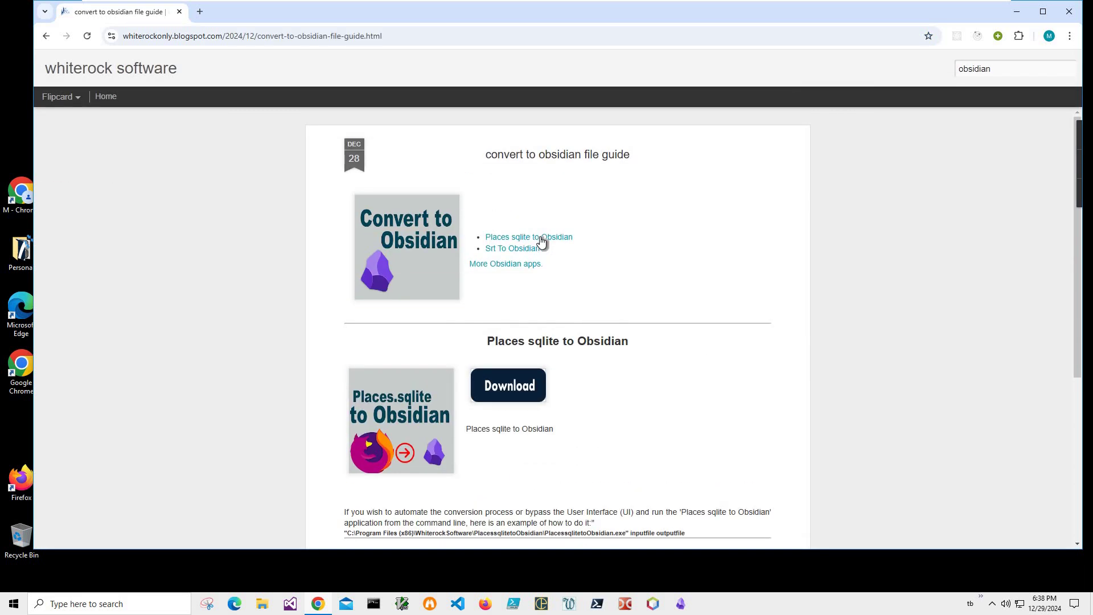
Download the Places sqlite to Obsidian setup archive from the guide, accepting the file without a virus scan.
click(646, 248)
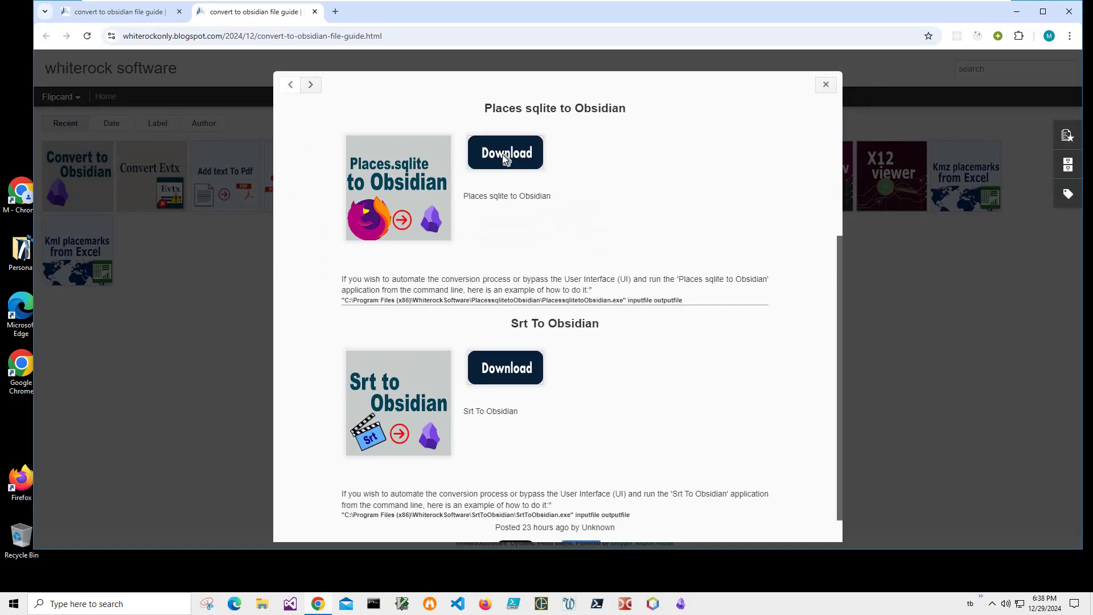
click(502, 155)
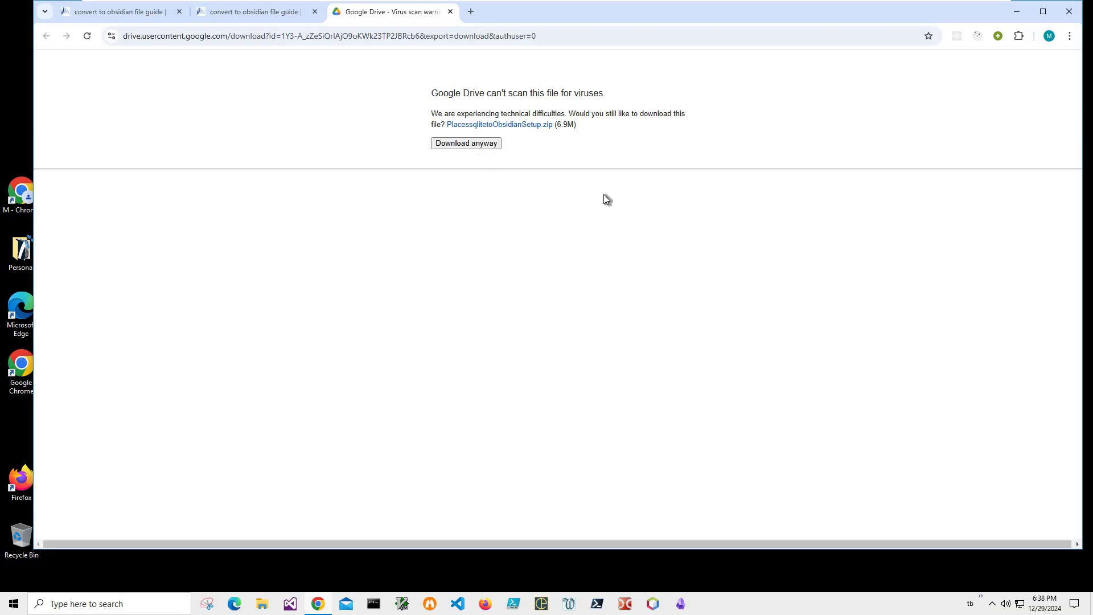
key(Return)
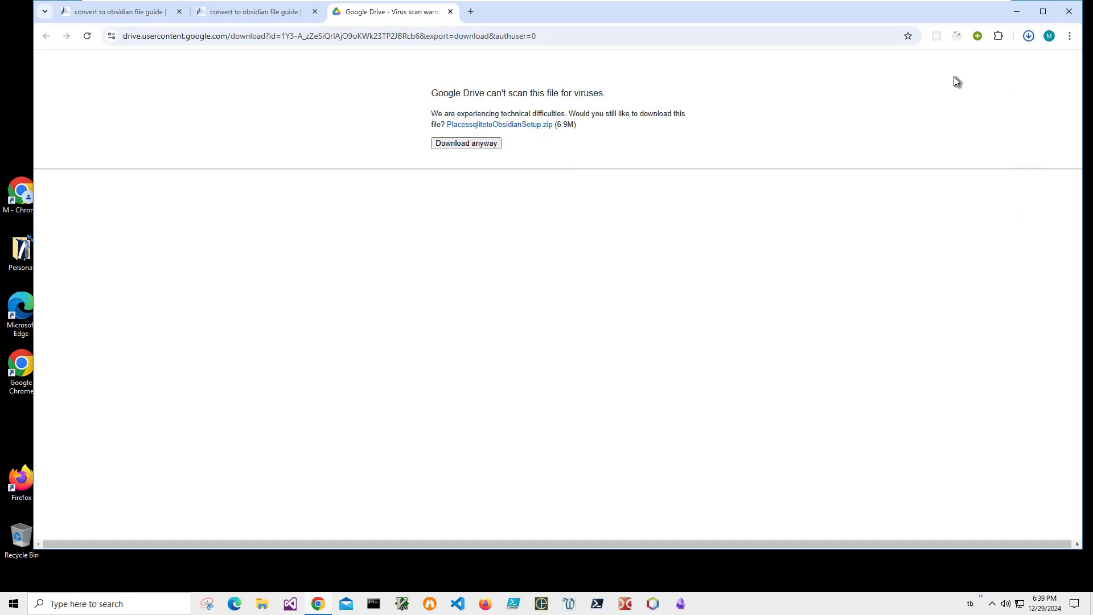
Open the downloaded archive and run PlacessqlitetoObsidianSetup.msi anyway despite its unknown publisher.
click(1029, 38)
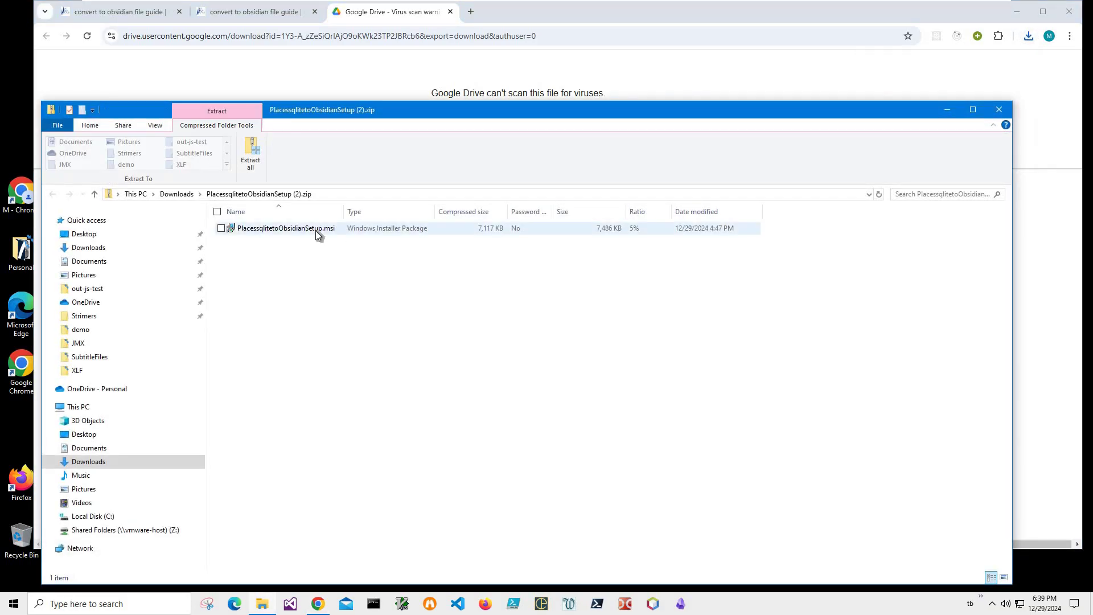
click(312, 232)
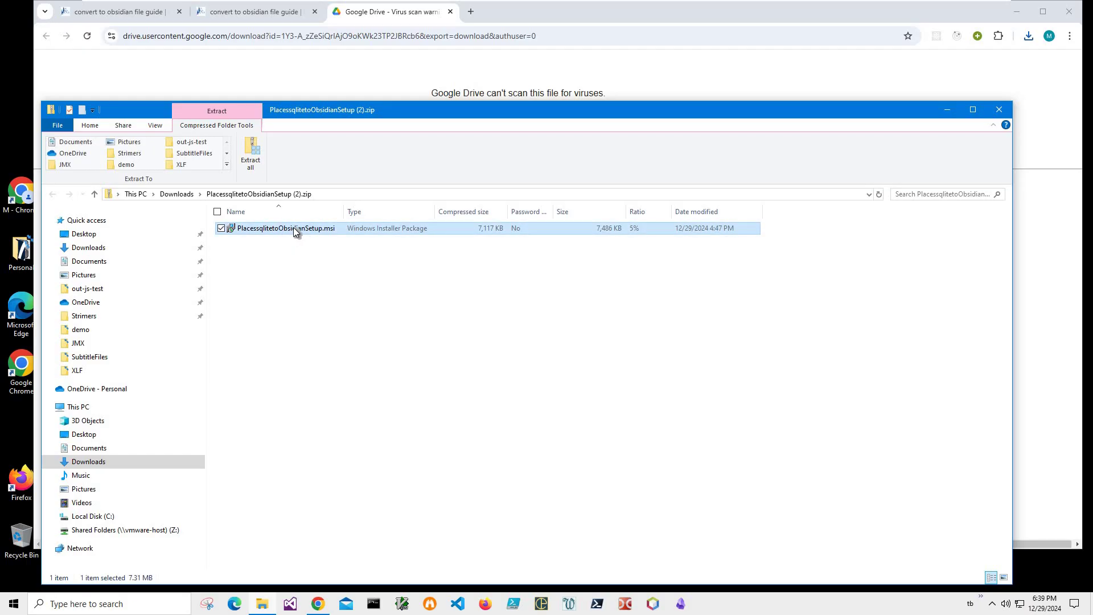
click(424, 218)
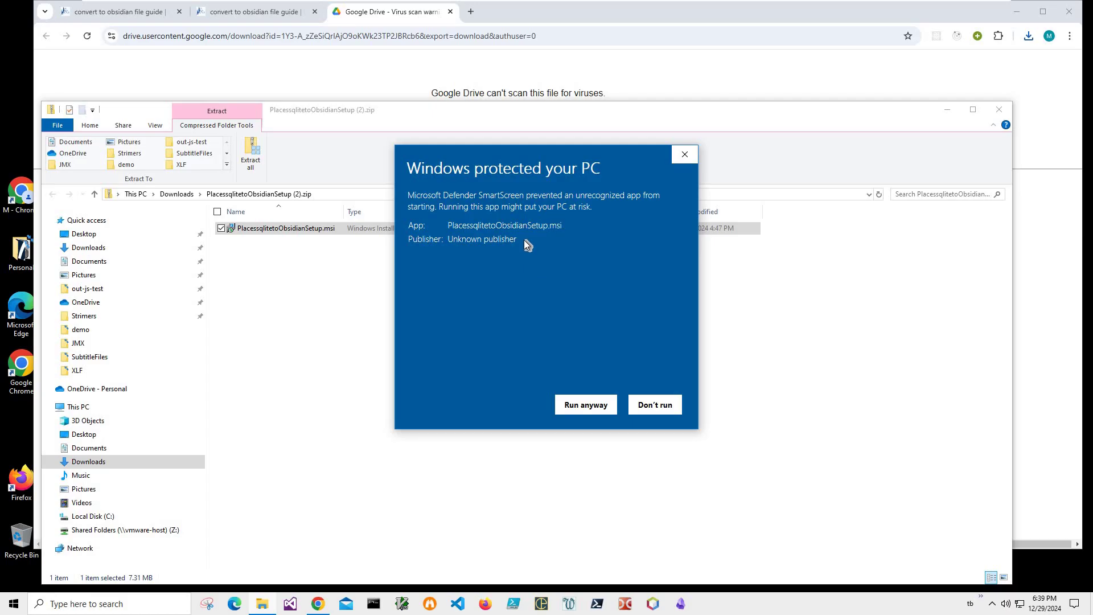
drag(518, 239, 410, 240)
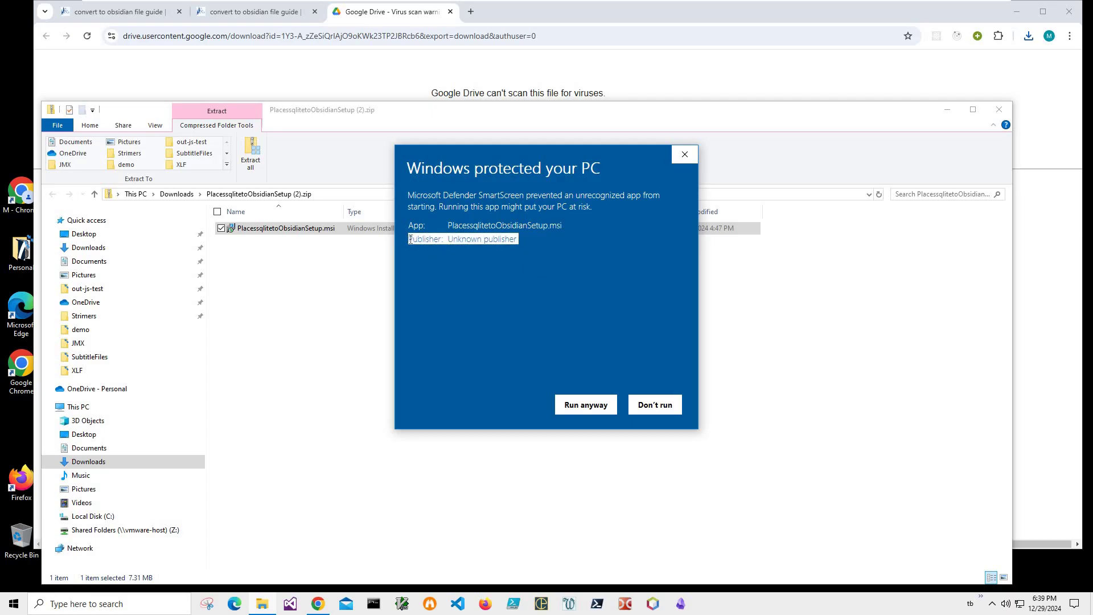
click(586, 404)
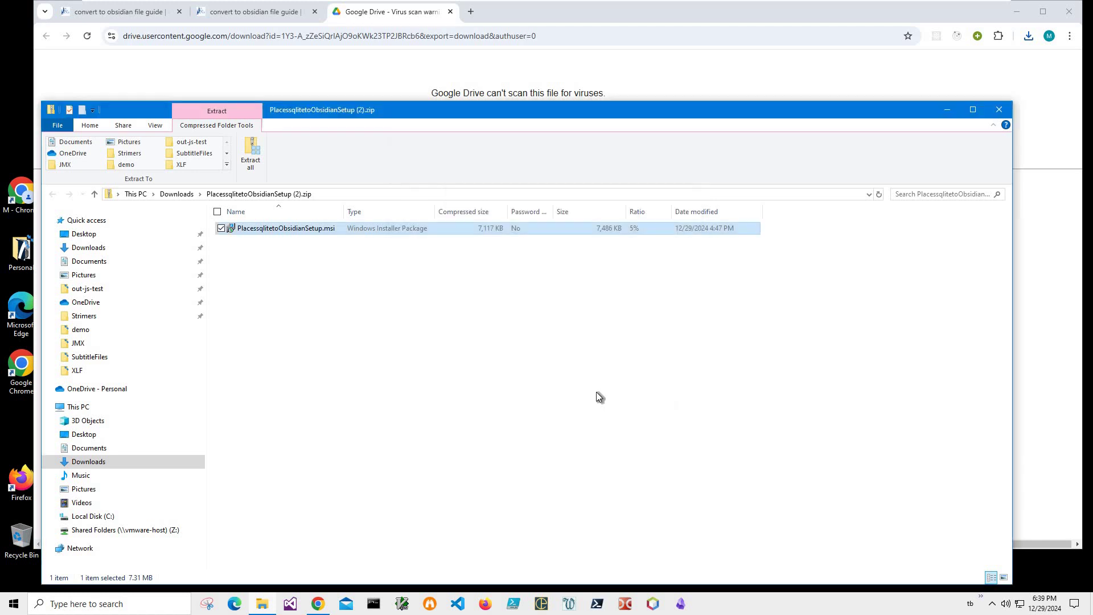
Install PlacessqlitetoObsidian with the setup wizard, allow it to change the device, and finish the setup.
click(597, 393)
click(598, 394)
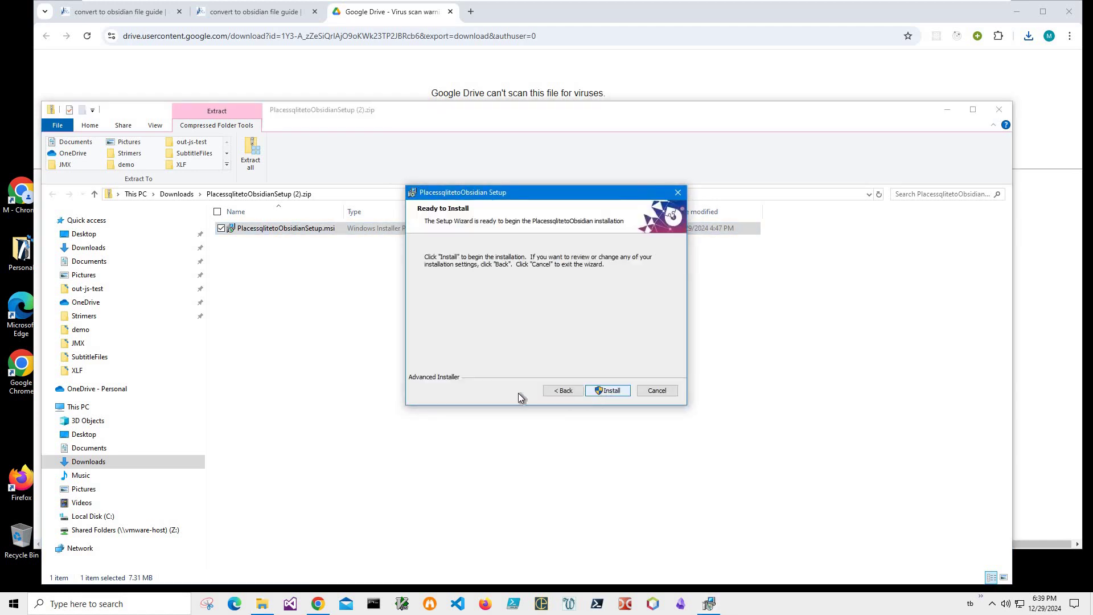
key(Left)
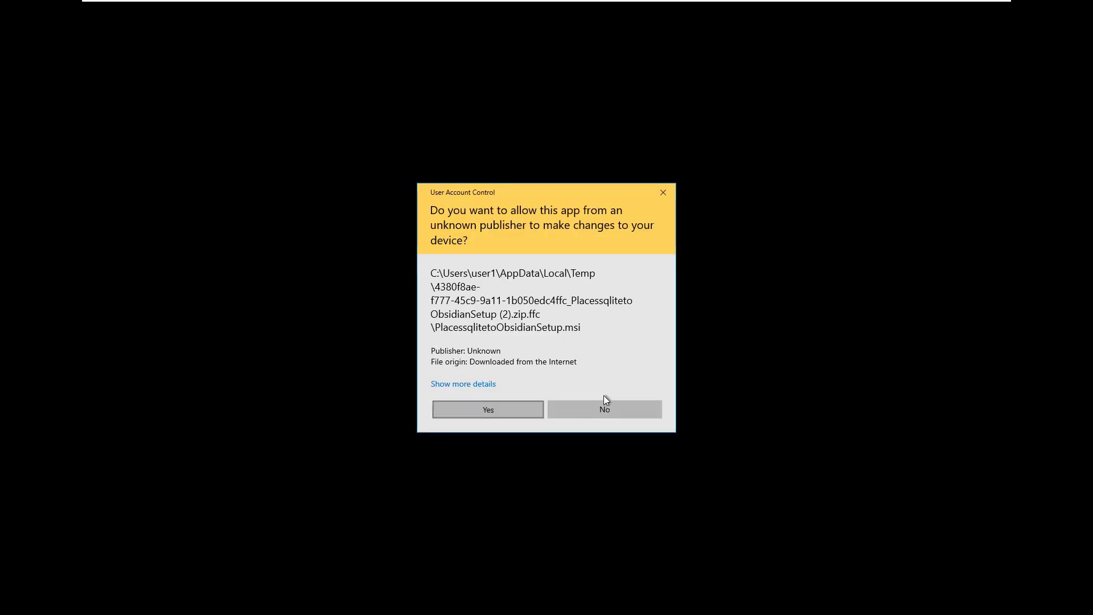
key(Return)
key(Return)
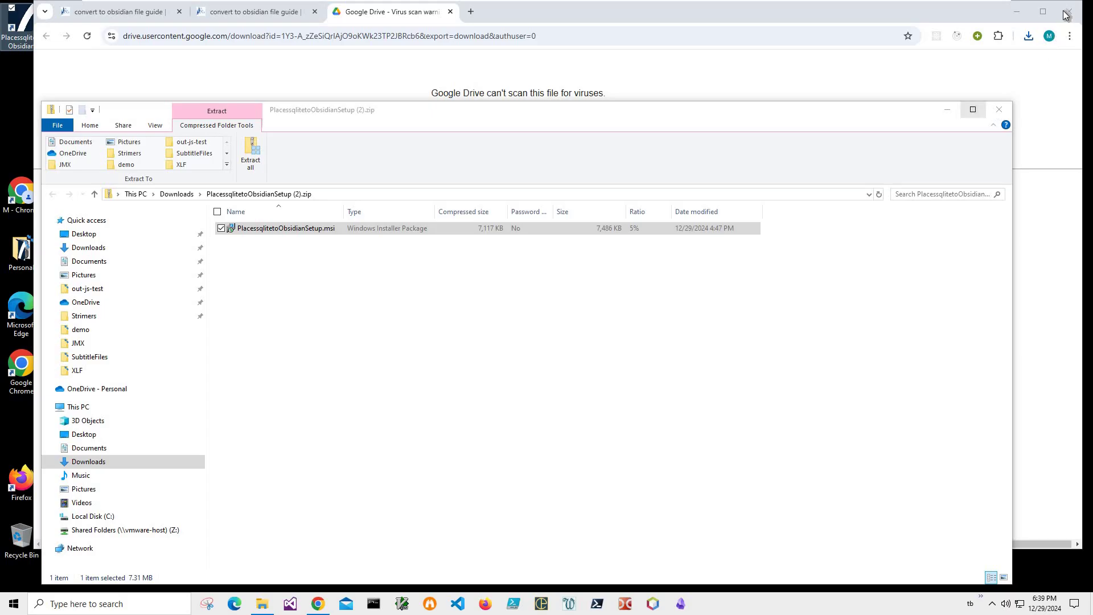
Close the archive folder, launch Places sqlite to Obsidian, and proceed with Firefox's places.sqlite as the input file.
click(999, 109)
double_click(28, 29)
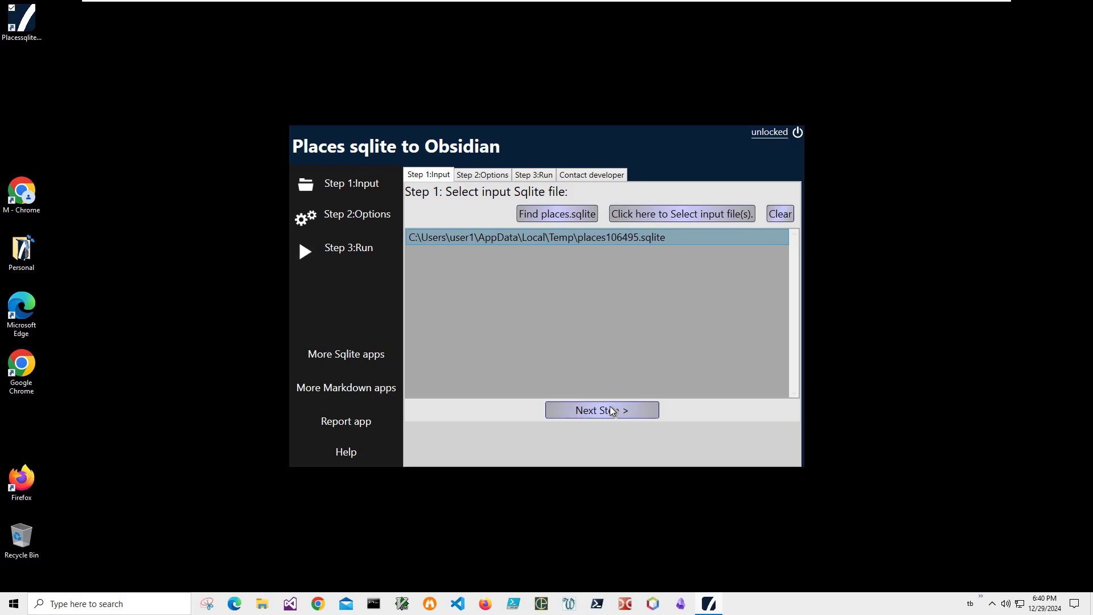
click(621, 418)
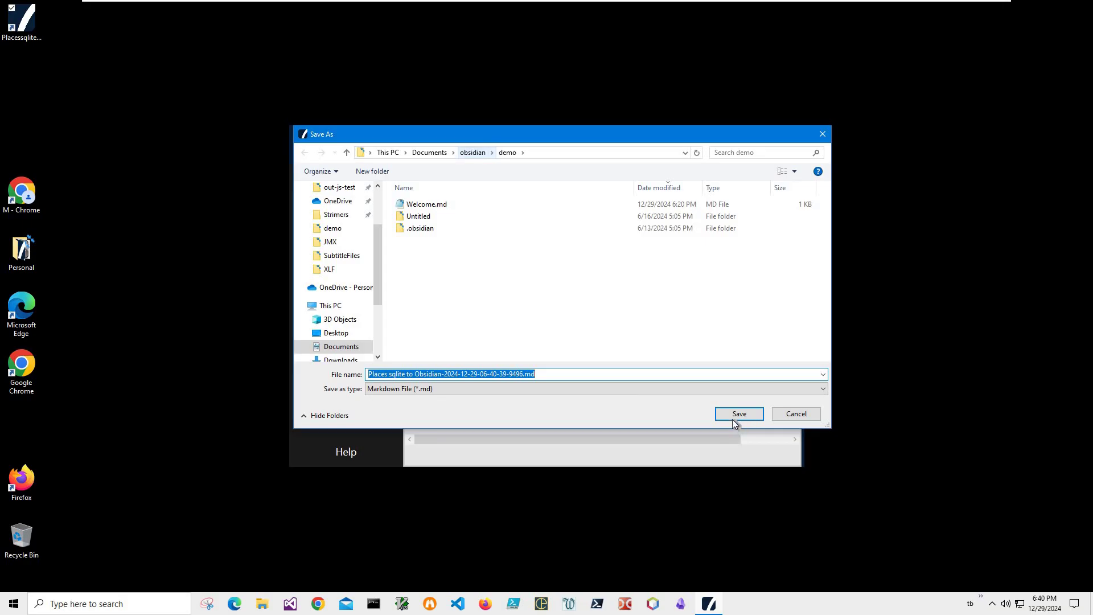
Run the conversion, saving the Markdown file in the Documents\obsidian\demo folder, and close the converter.
click(479, 152)
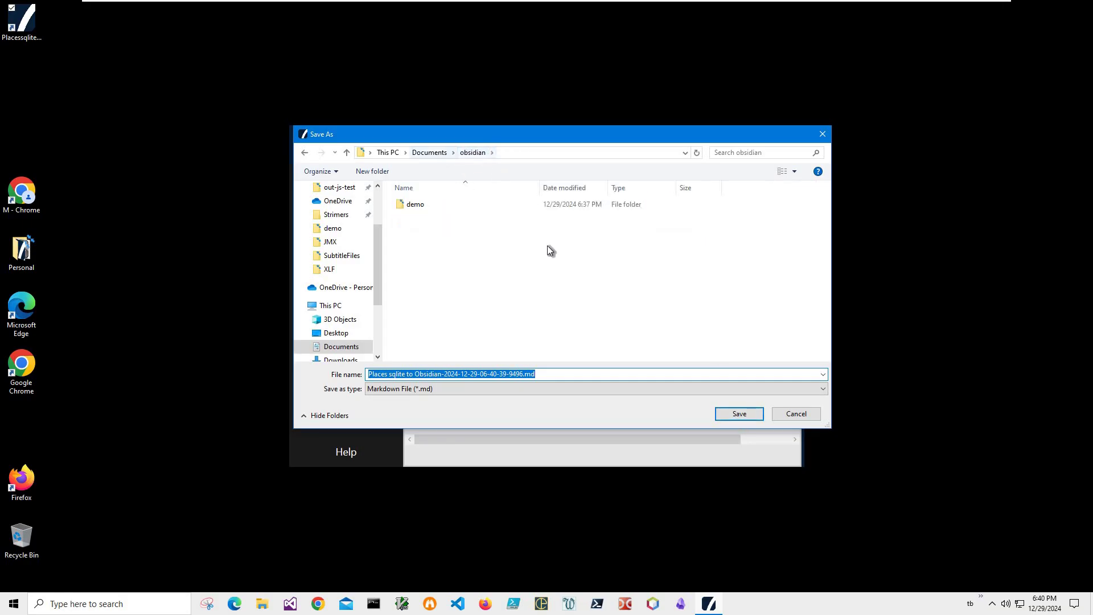
key(alt+Up)
scroll(554, 251, down, 4)
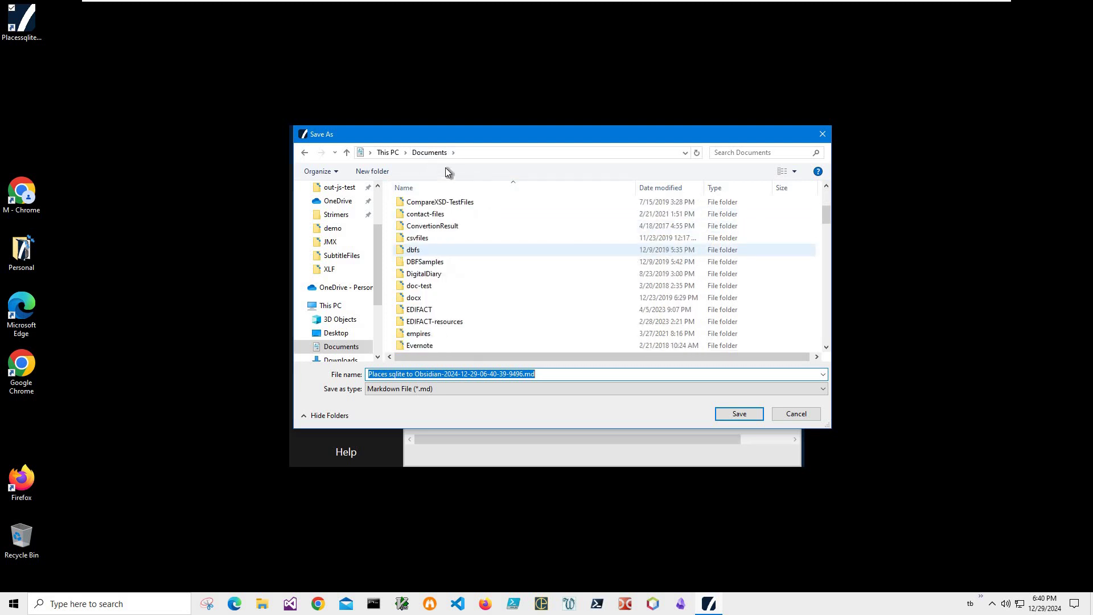
scroll(507, 273, down, 3)
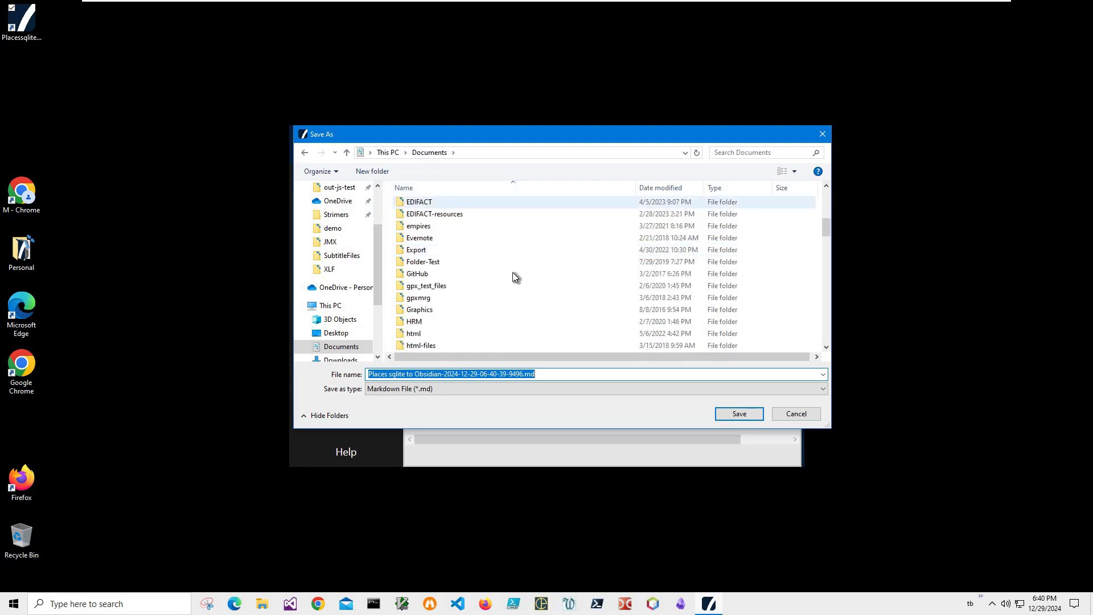
scroll(515, 272, down, 1)
scroll(519, 272, up, 2)
scroll(521, 272, down, 1)
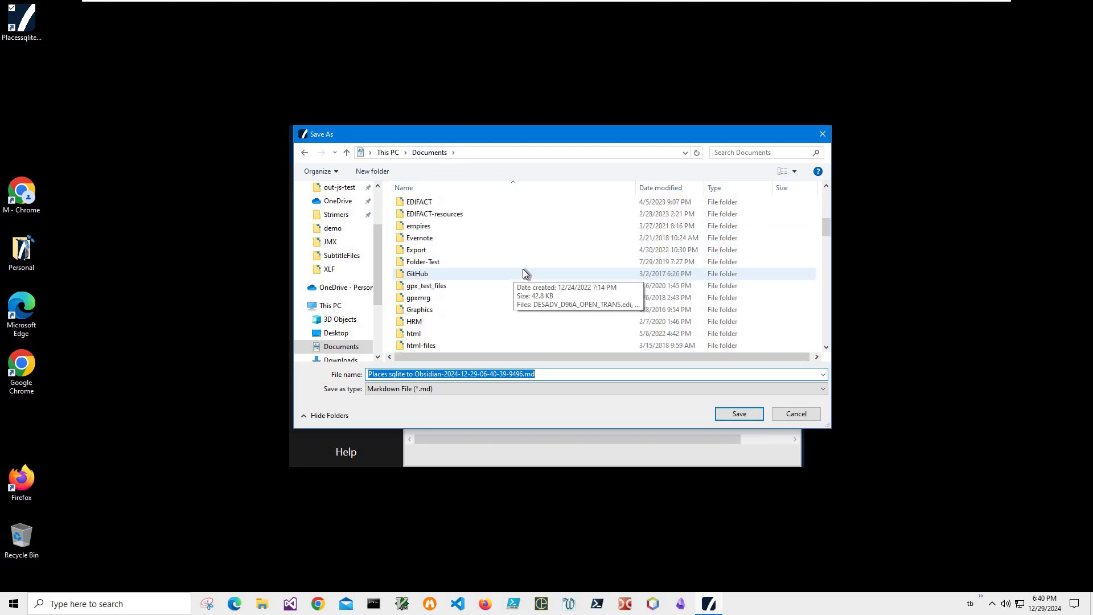
scroll(524, 273, down, 10)
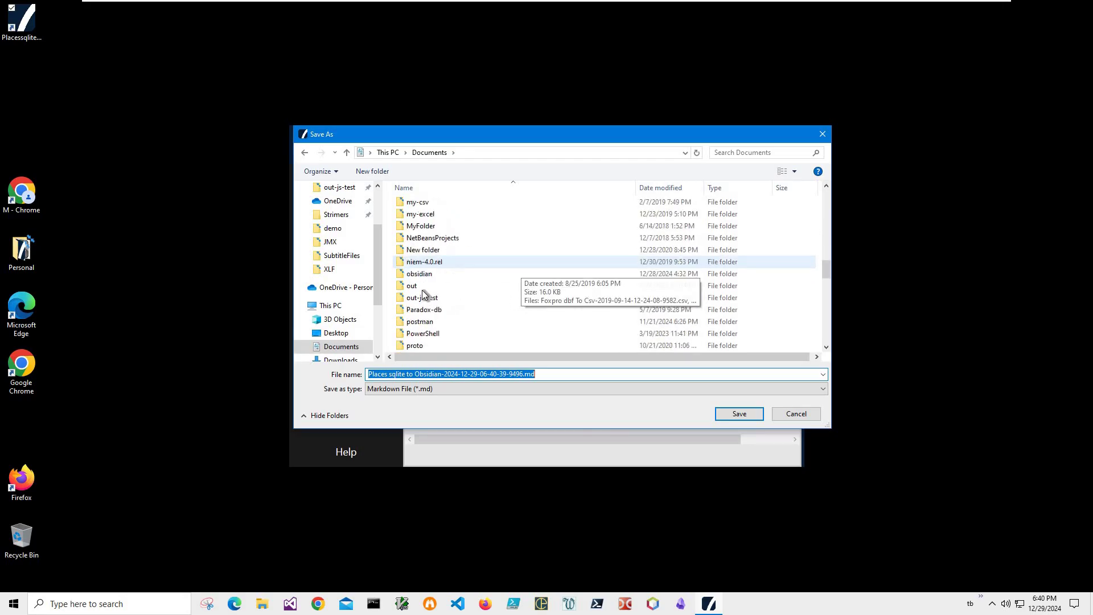
double_click(420, 274)
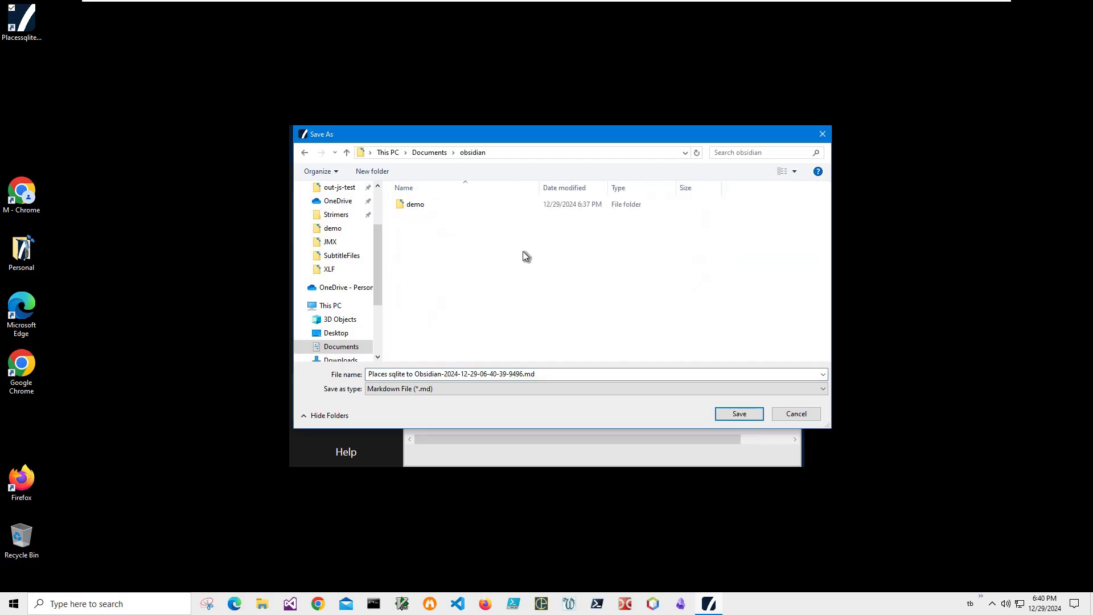
click(415, 204)
click(730, 412)
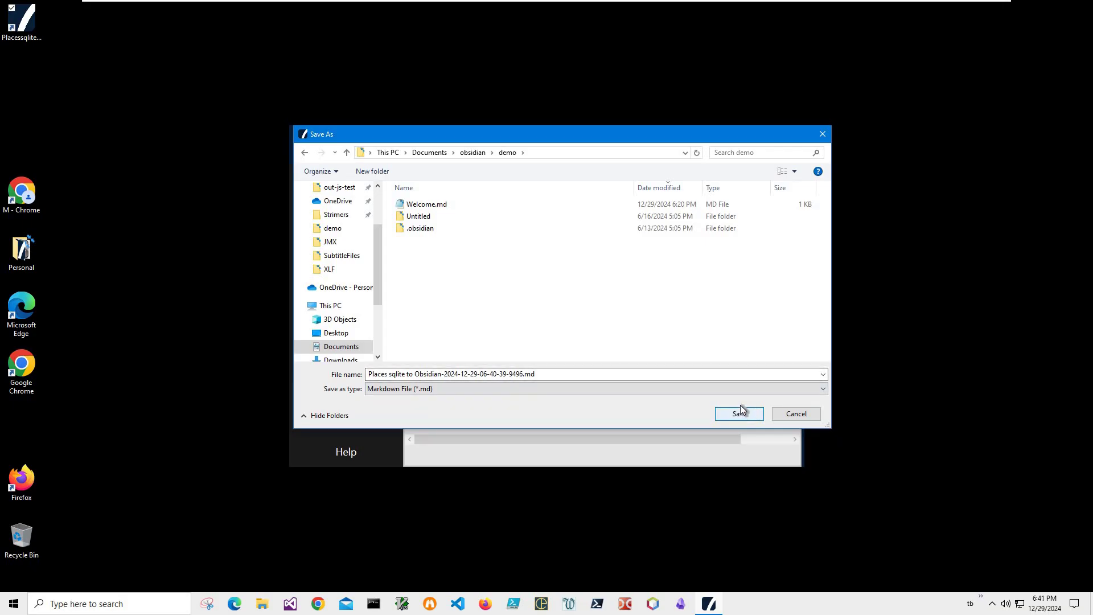
click(739, 413)
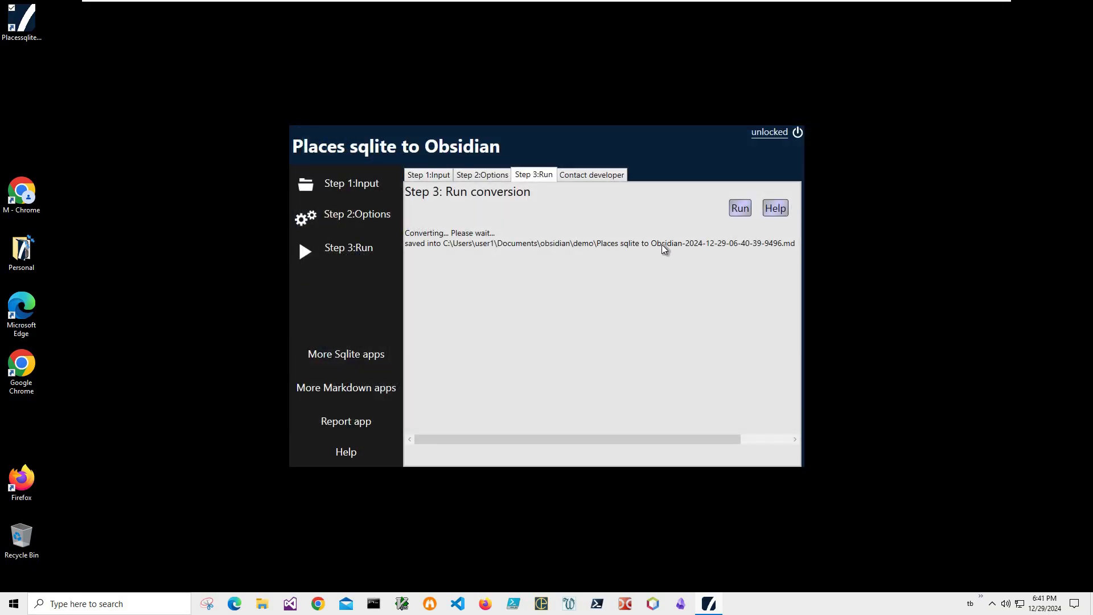
click(800, 133)
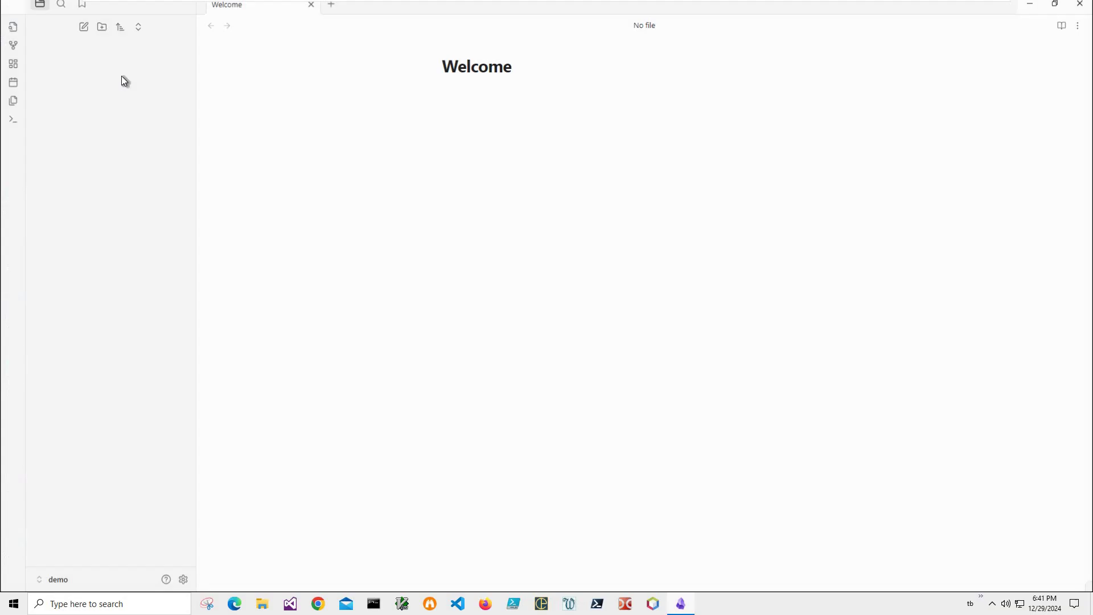
Open the converted Places sqlite note in Obsidian's demo vault and examine the URLs in its moz_places table.
click(120, 73)
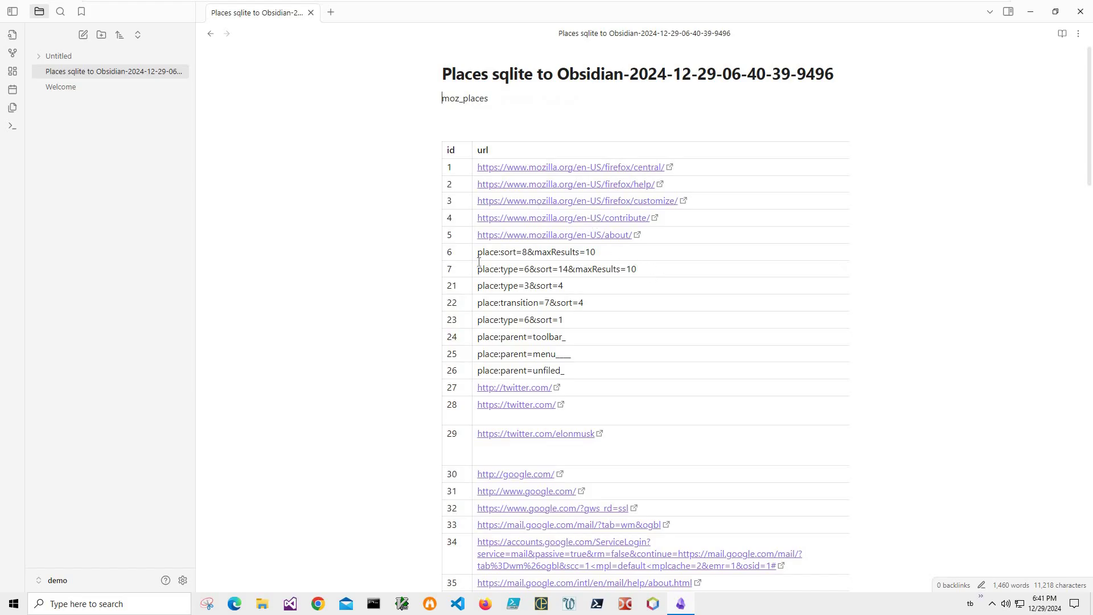
scroll(509, 275, down, 2)
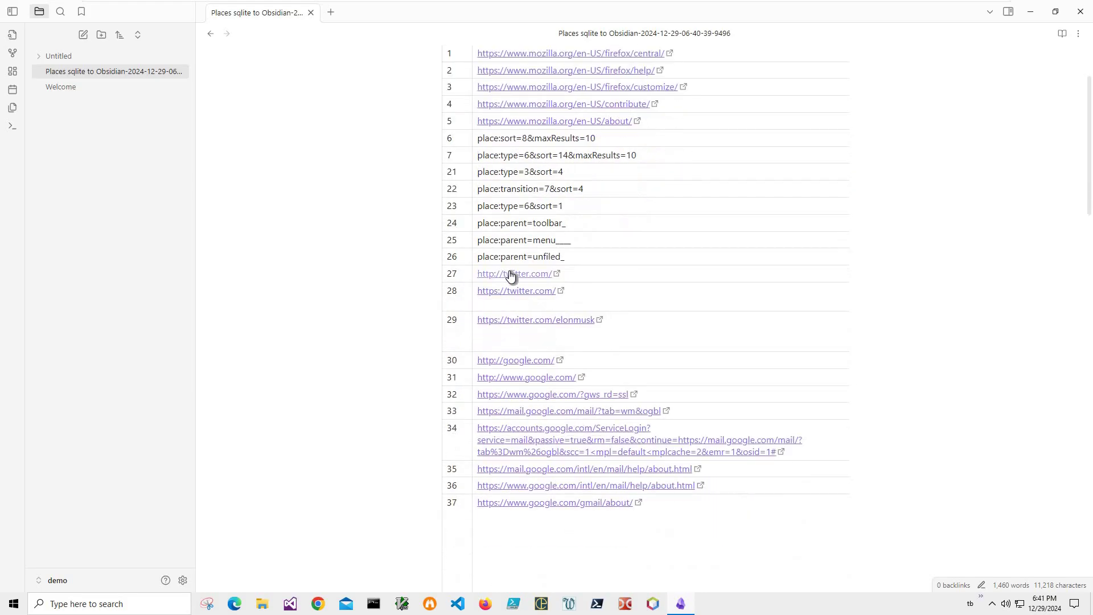
scroll(511, 276, down, 4)
scroll(517, 271, down, 1)
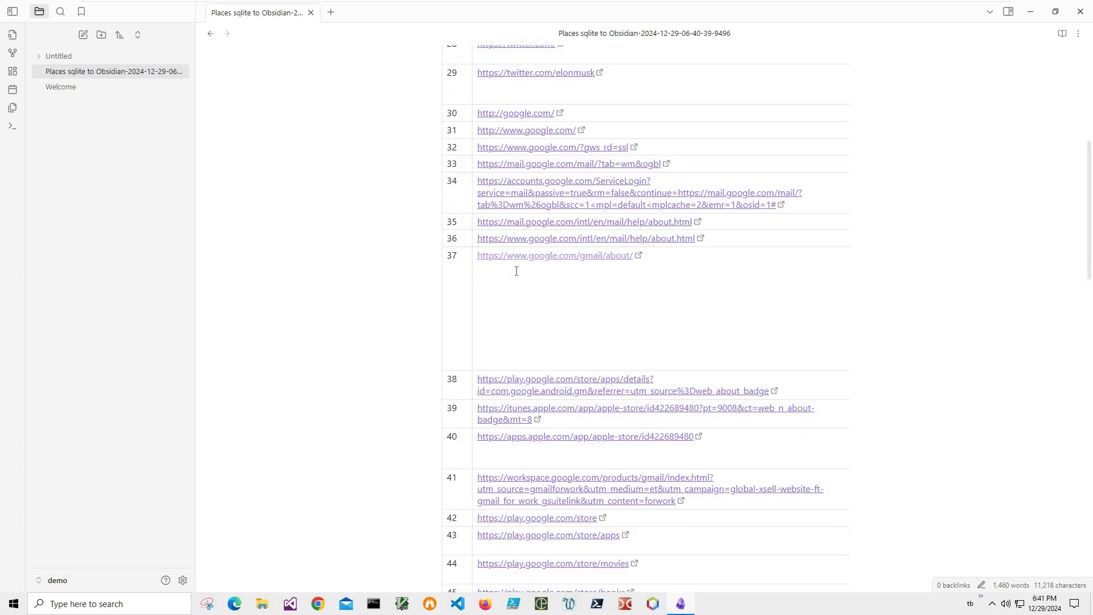
scroll(517, 271, down, 5)
scroll(788, 434, down, 5)
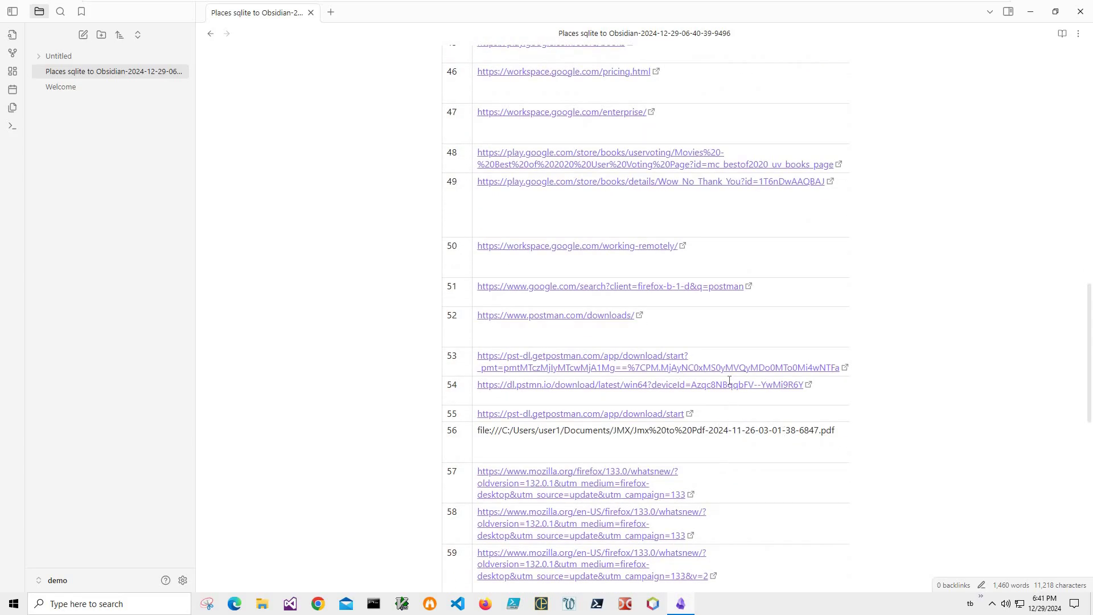
scroll(730, 379, down, 2)
scroll(729, 382, down, 3)
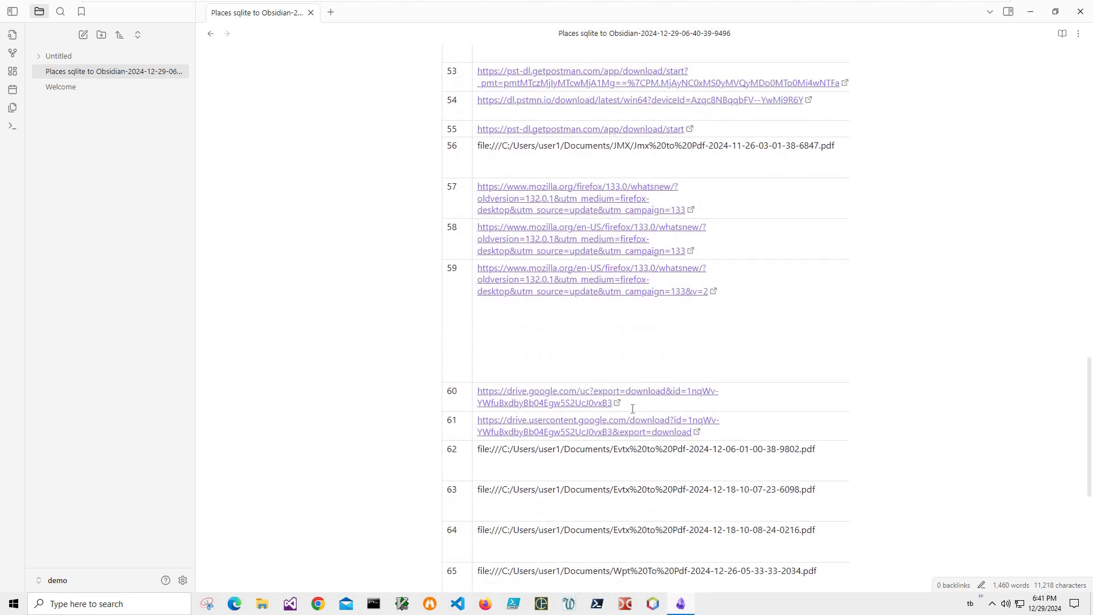
Review the remaining moz_places rows to the end of the converted note, and recheck the table's id and url entries from the beginning.
scroll(698, 436, down, 3)
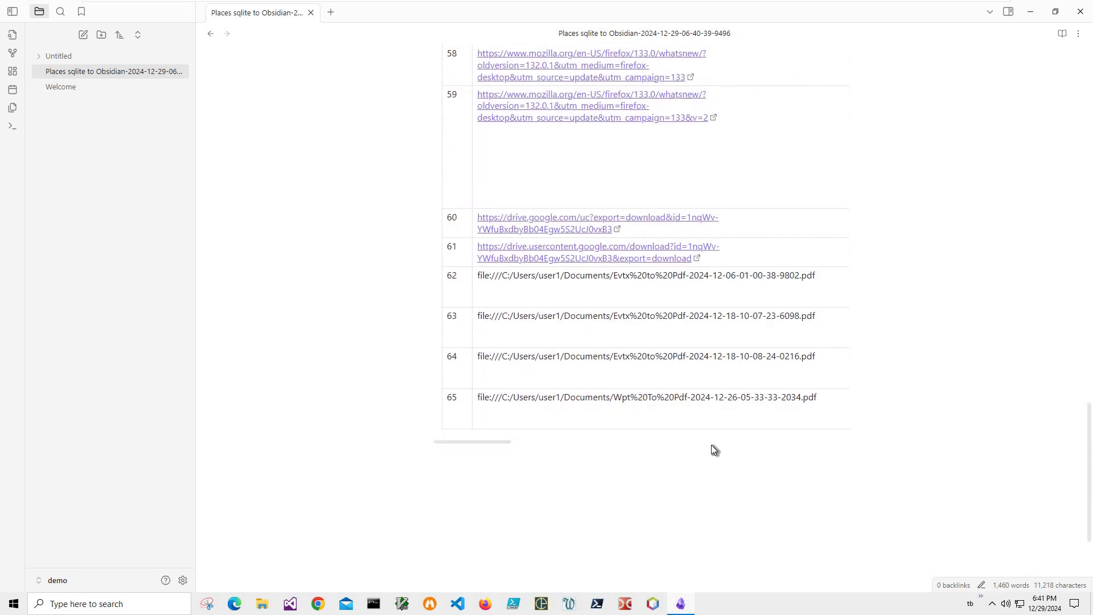
scroll(712, 445, down, 2)
scroll(696, 390, up, 2)
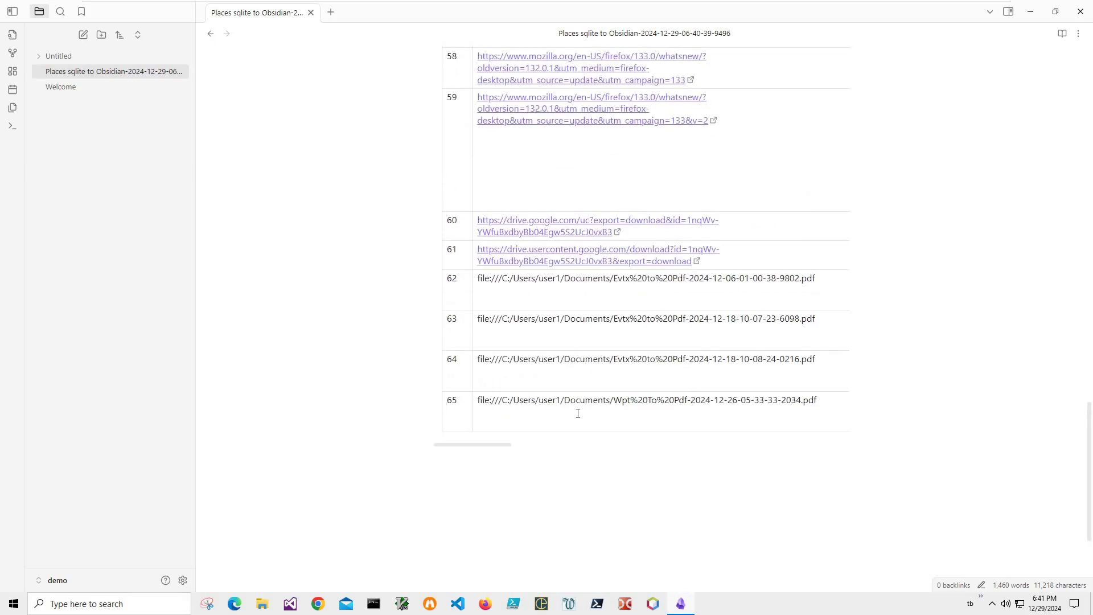
scroll(580, 416, up, 2)
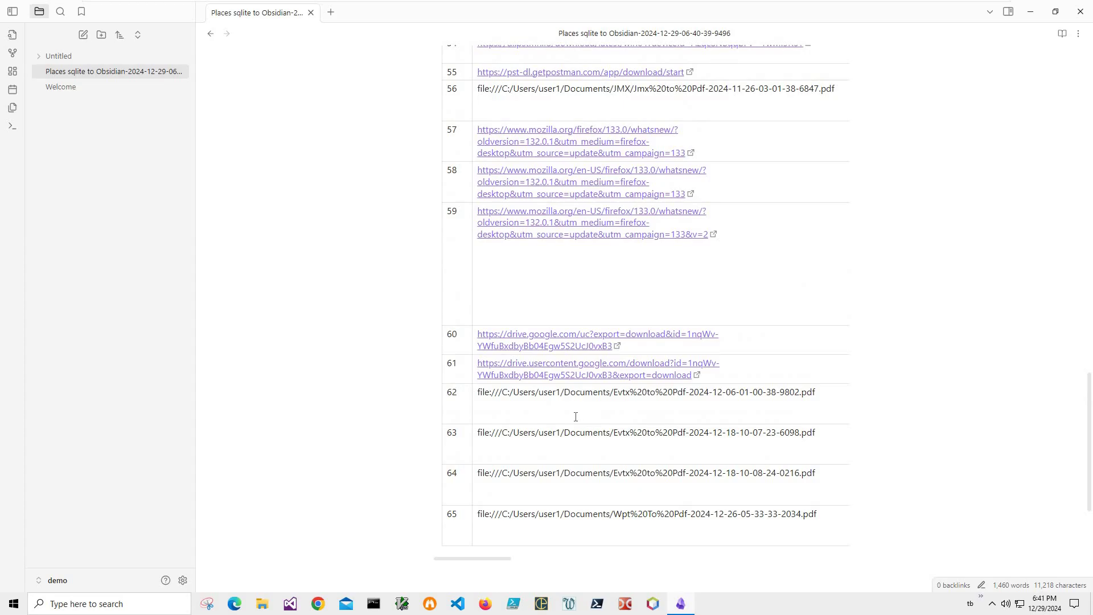
scroll(546, 433, down, 1)
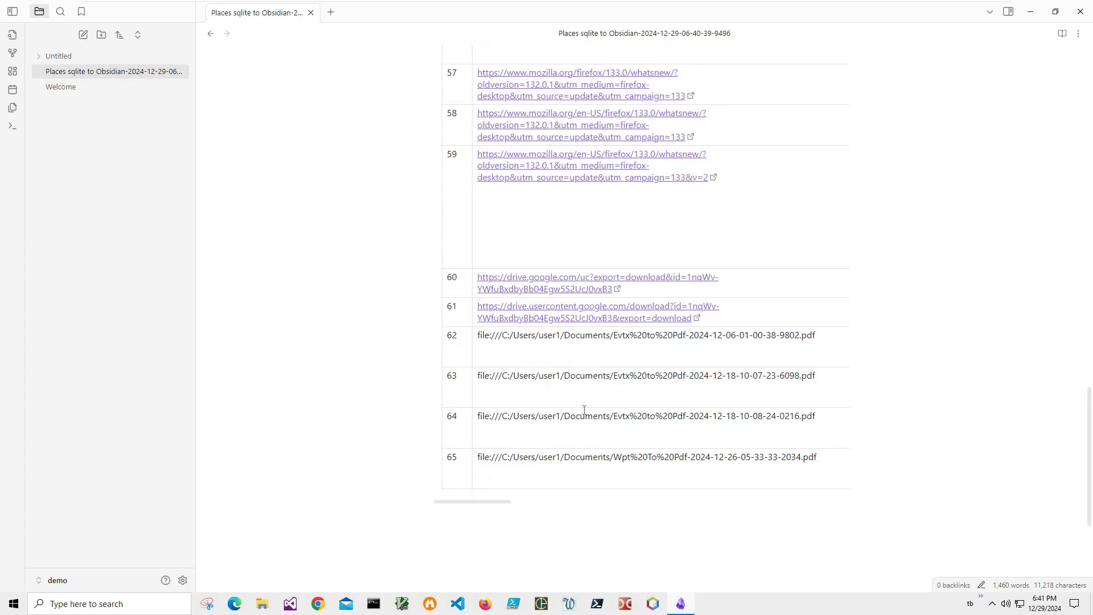
scroll(581, 413, up, 7)
scroll(567, 172, up, 20)
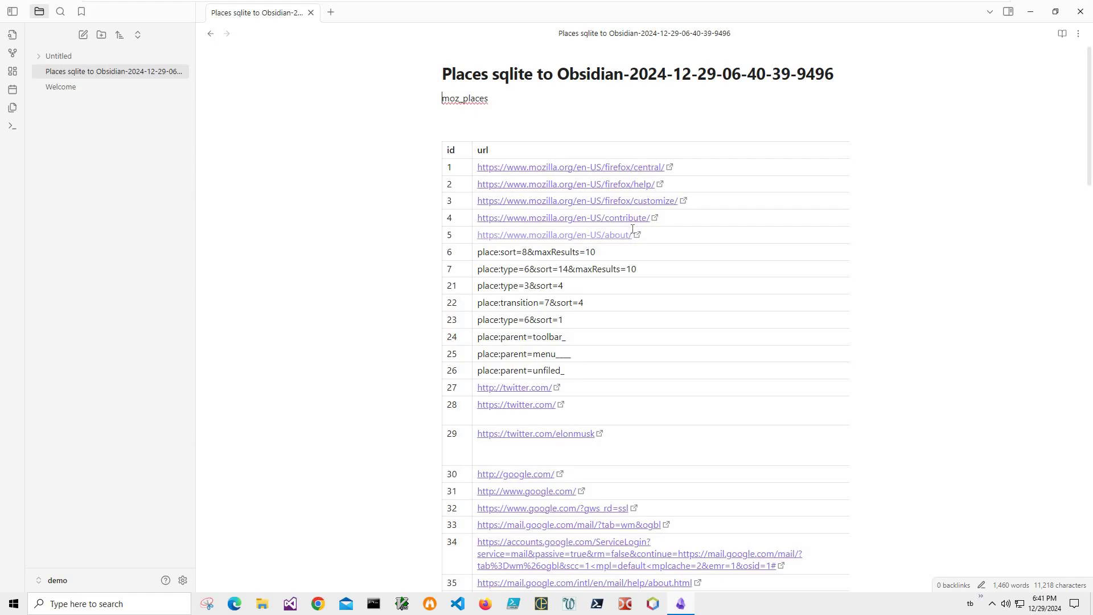
scroll(632, 227, down, 4)
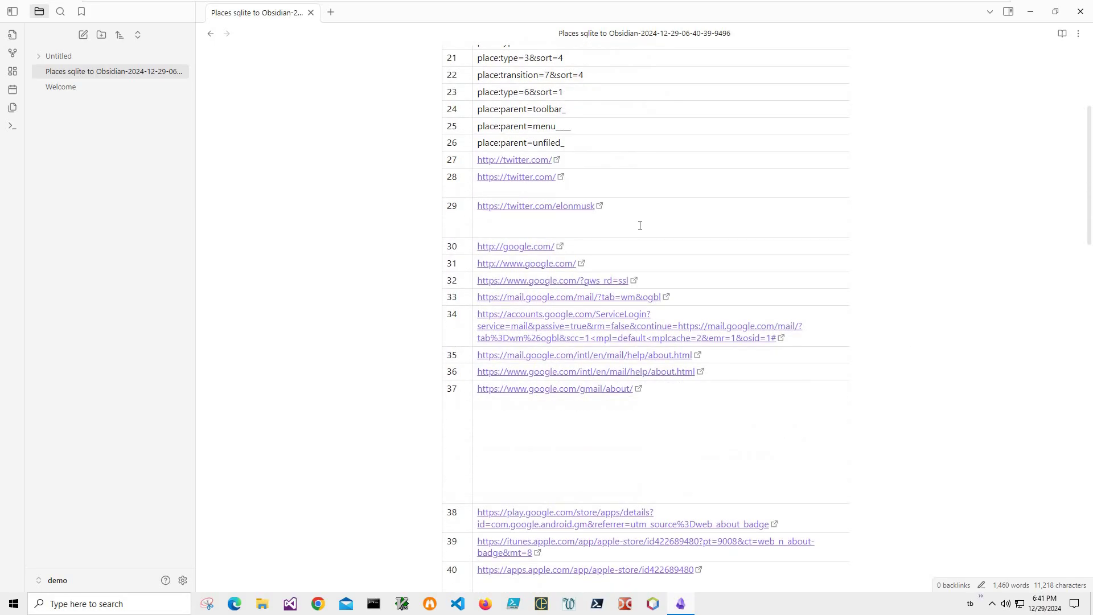
scroll(640, 225, down, 7)
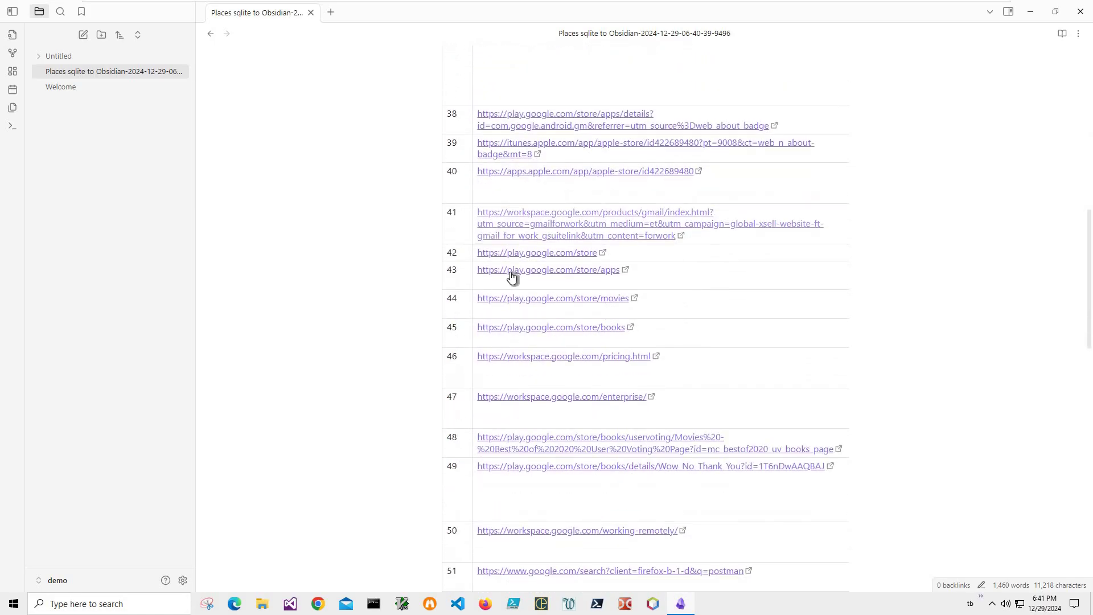